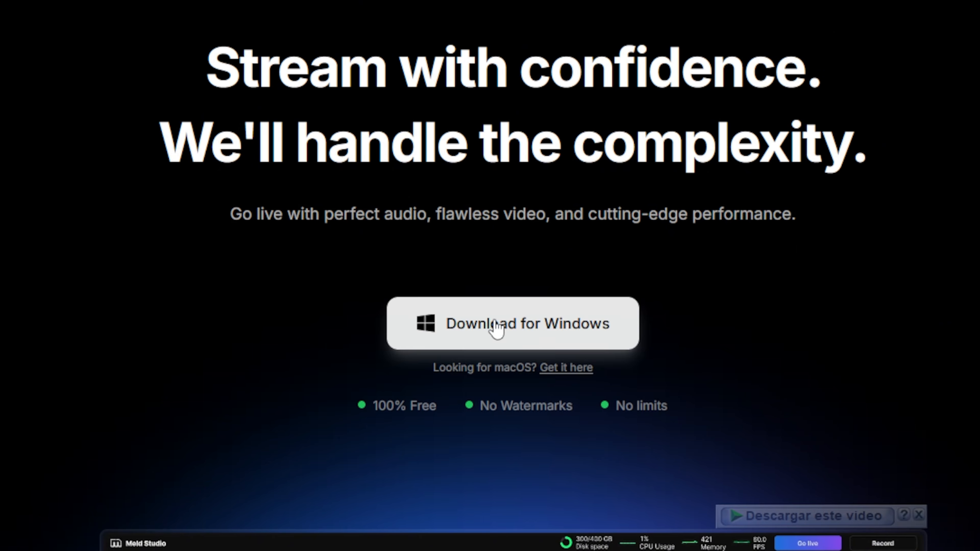
Step: Download the Windows version of Meld Studio from its website, run the downloaded MeldStudio.appinstaller and install the program
{"action": "left_click", "coordinate": [594, 337]}
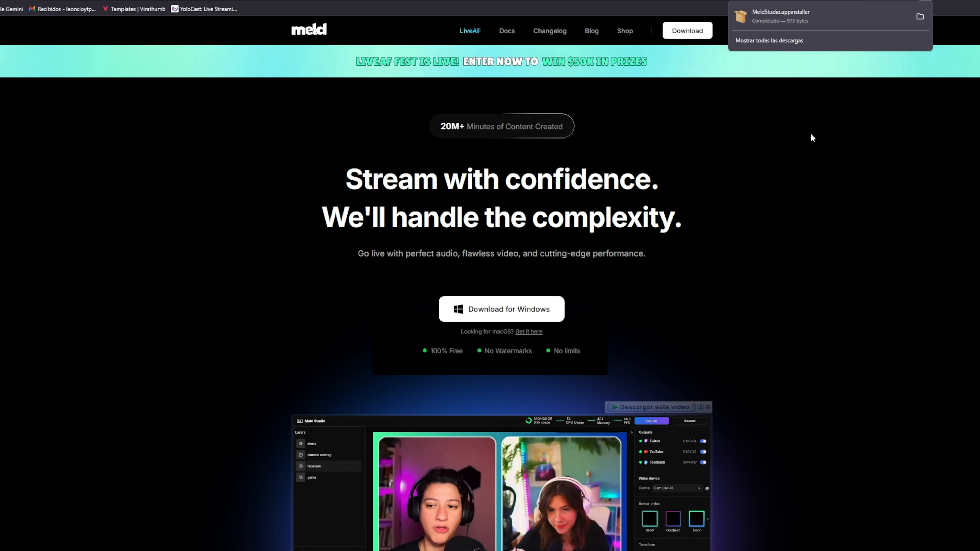
{"action": "left_click", "coordinate": [780, 13]}
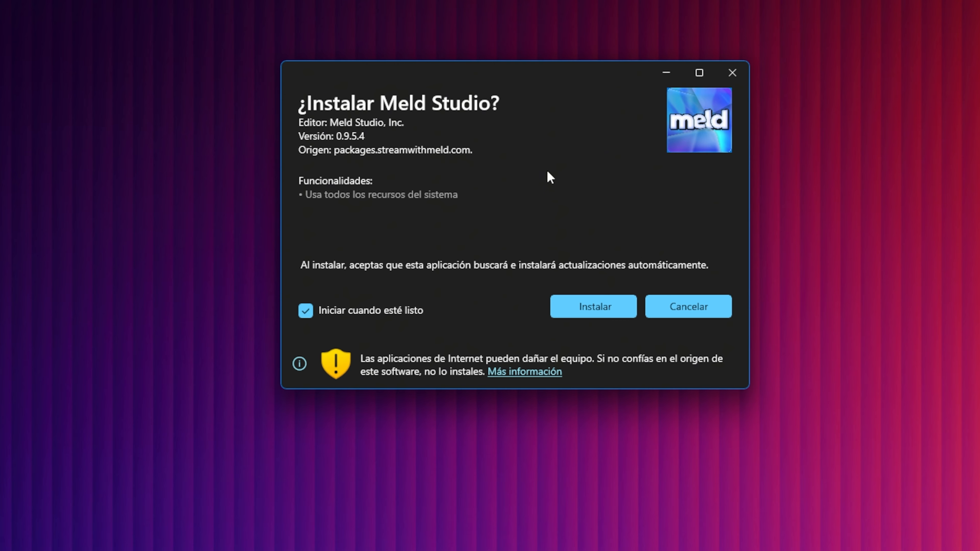
{"action": "left_click", "coordinate": [589, 314]}
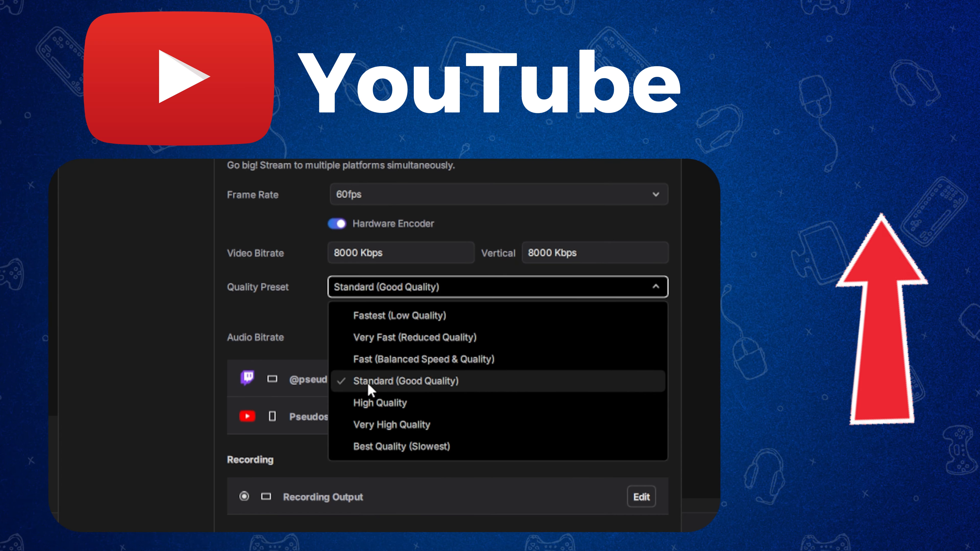
{"action": "left_click", "coordinate": [272, 301]}
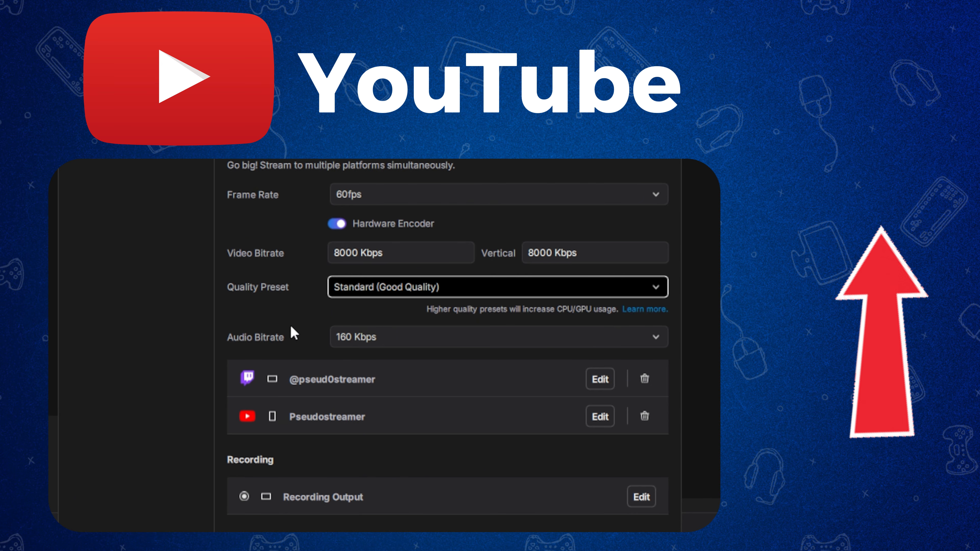
{"action": "scroll", "coordinate": [332, 347], "scroll_direction": "down", "scroll_amount": 2}
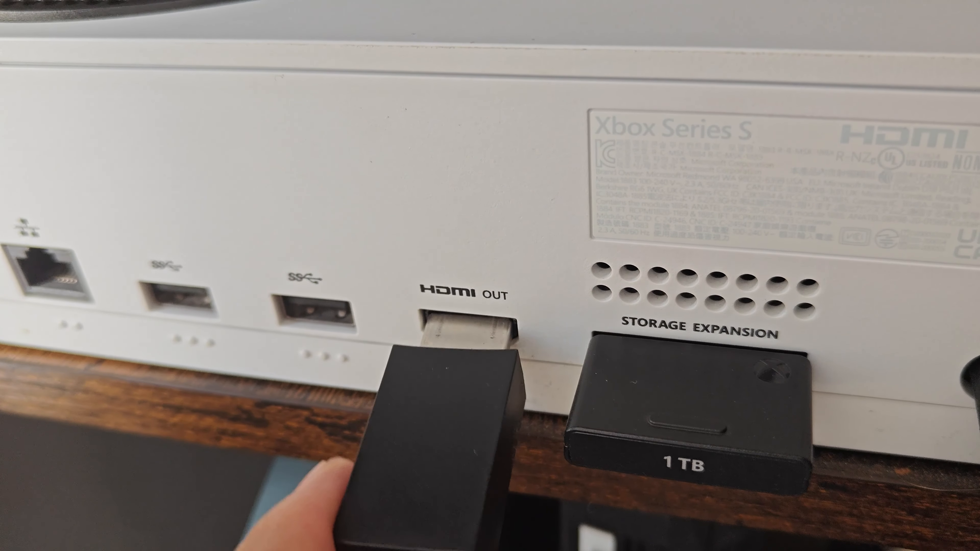
Step: Select Elgato 4K X as the capture source of the video device layer
{"action": "left_click", "coordinate": [475, 244]}
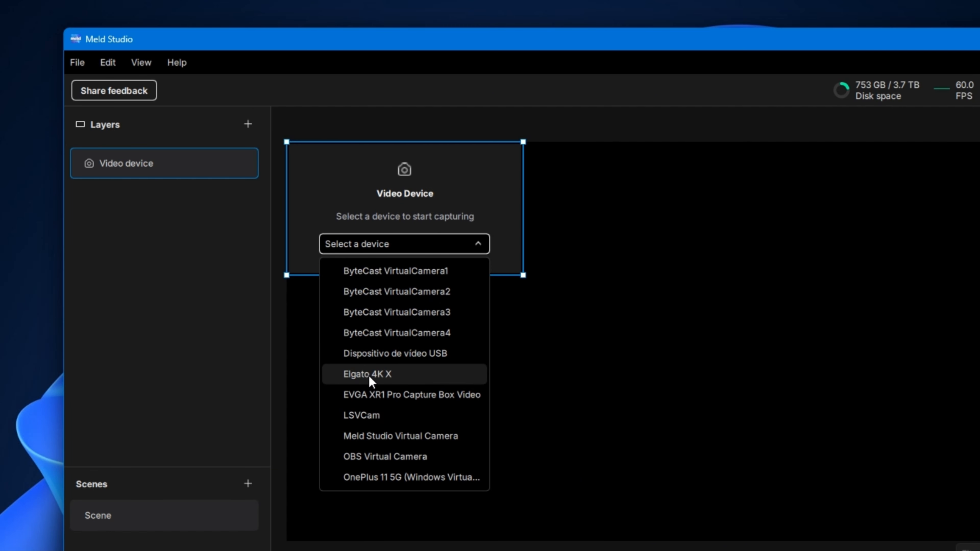
{"action": "left_click", "coordinate": [380, 372]}
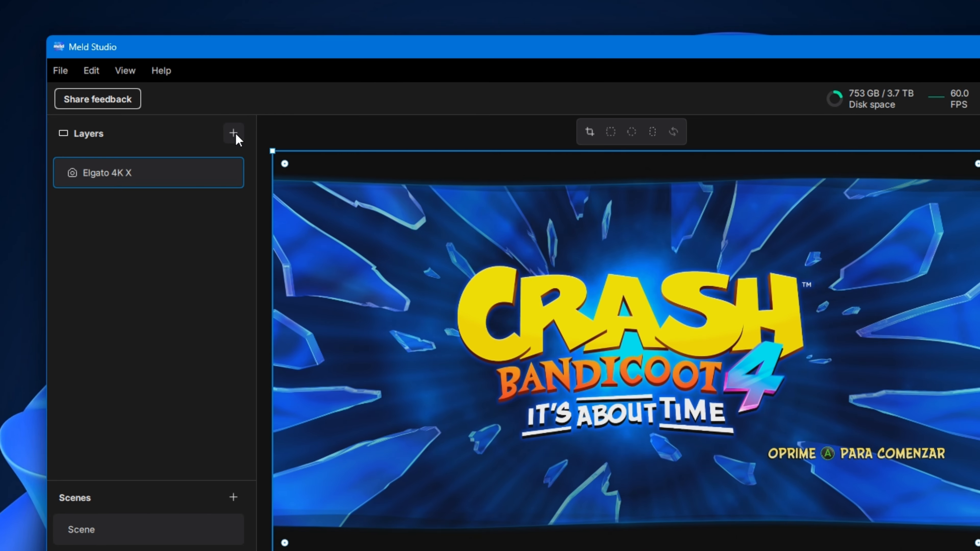
Step: Add a second video device layer that captures from Dispositivo de vídeo USB
{"action": "left_click", "coordinate": [236, 133]}
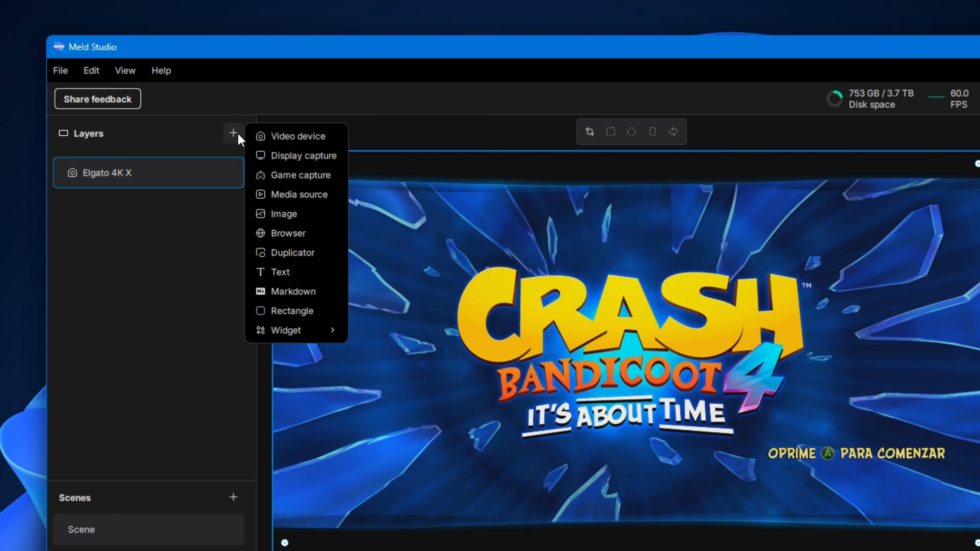
{"action": "left_click", "coordinate": [275, 136]}
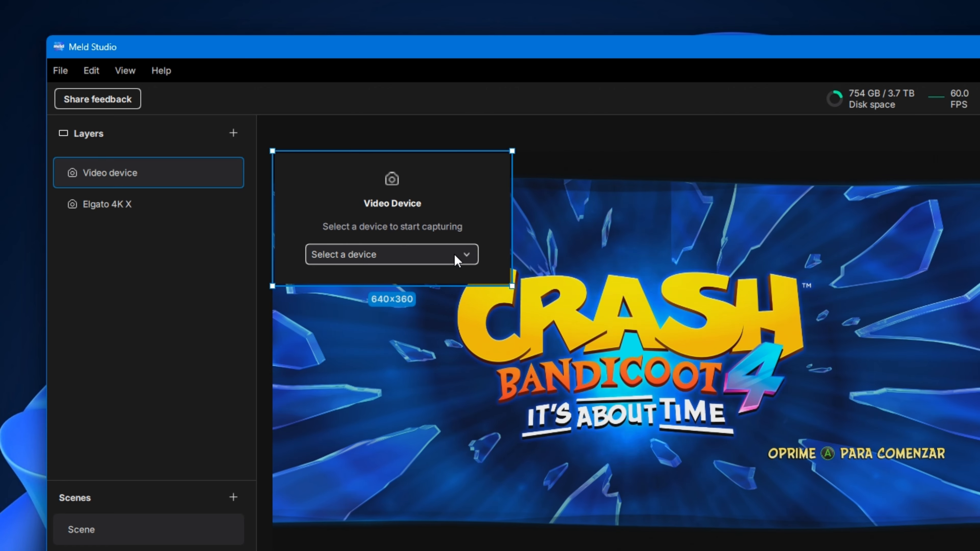
{"action": "left_click", "coordinate": [467, 258]}
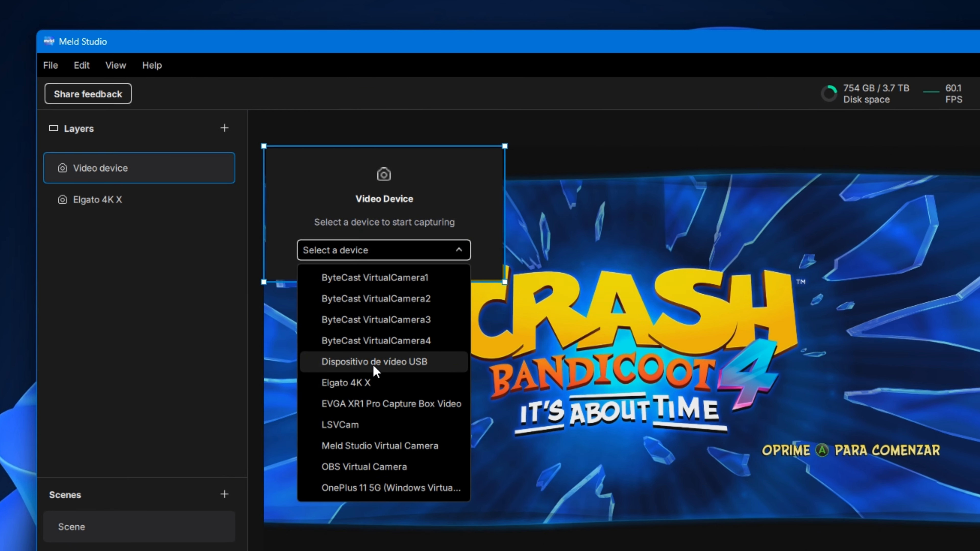
{"action": "left_click", "coordinate": [372, 362]}
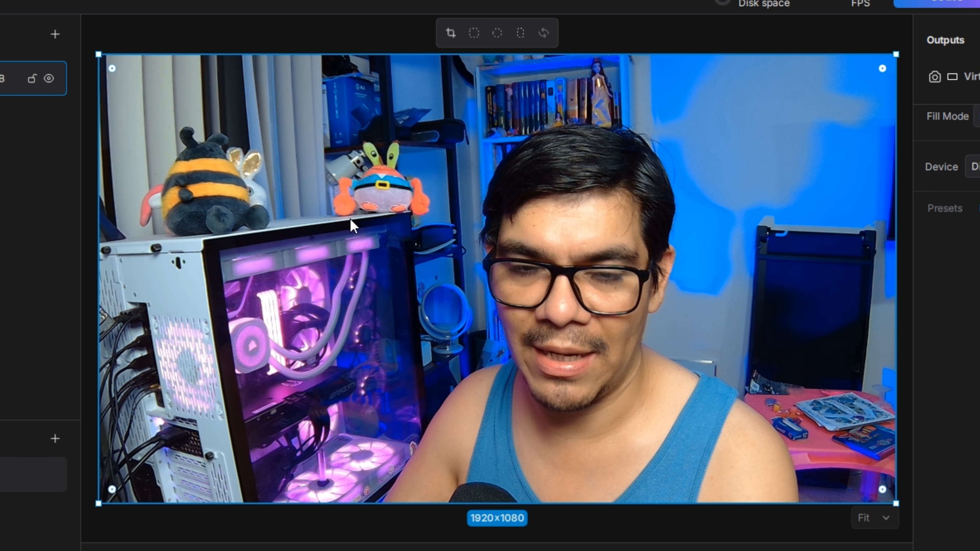
Step: Scale the webcam layer down to about 530×298 and place it near the upper-right corner of the canvas
{"action": "left_click_drag", "start_coordinate": [894, 505], "coordinate": [319, 178]}
{"action": "left_click_drag", "start_coordinate": [255, 114], "coordinate": [786, 149]}
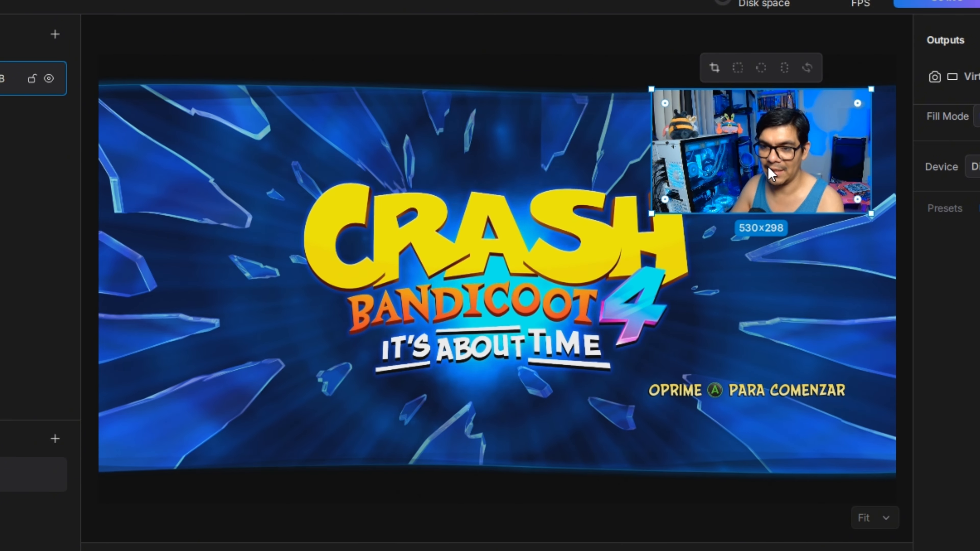
Step: Crop the webcam layer to a square of about 298×298 and shift the crop so the face is centred in it
{"action": "left_click", "coordinate": [742, 72]}
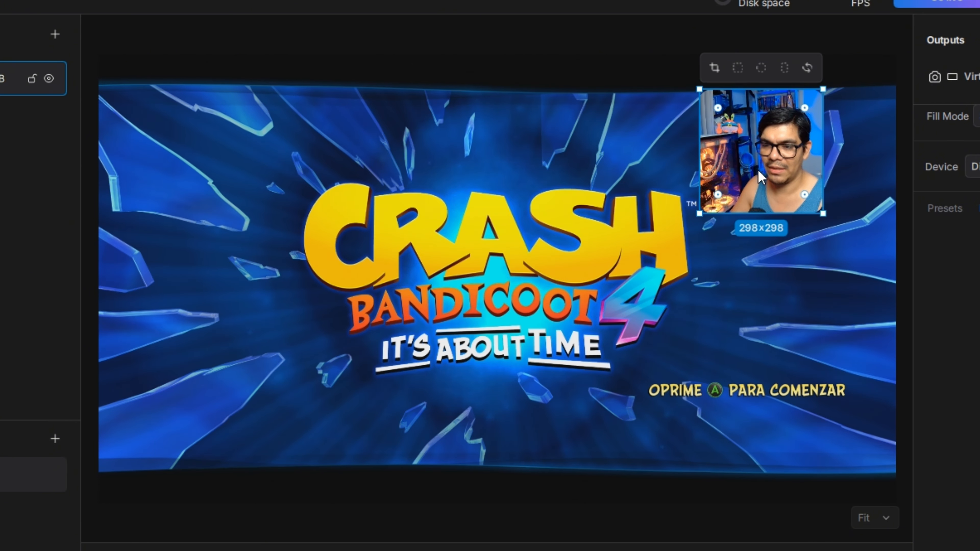
{"action": "left_click", "coordinate": [716, 68]}
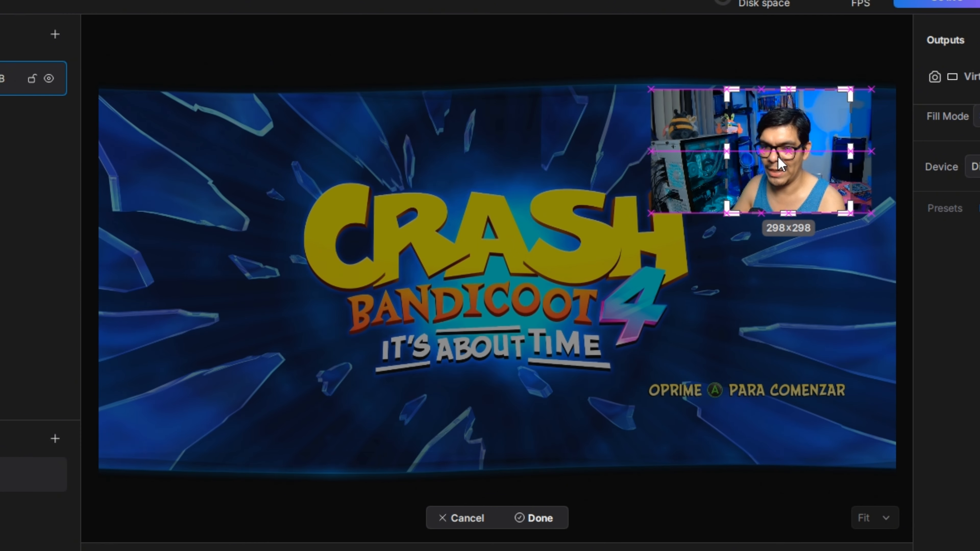
{"action": "left_click_drag", "start_coordinate": [779, 165], "coordinate": [794, 178]}
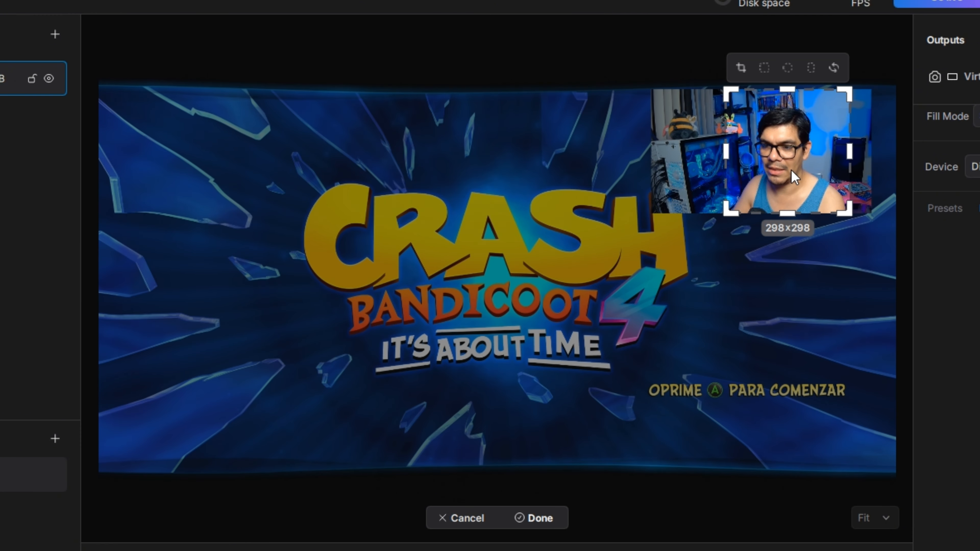
{"action": "left_click", "coordinate": [544, 518]}
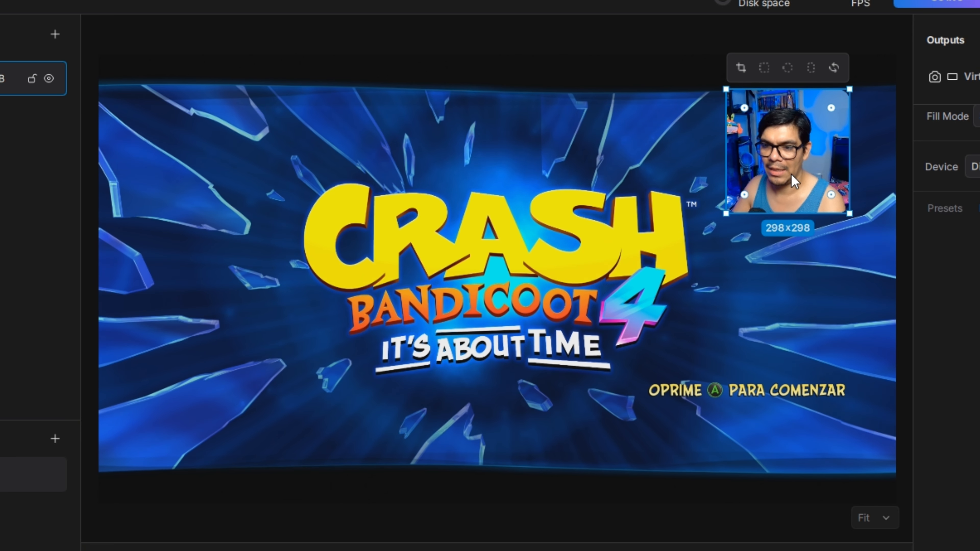
{"action": "left_click", "coordinate": [799, 339]}
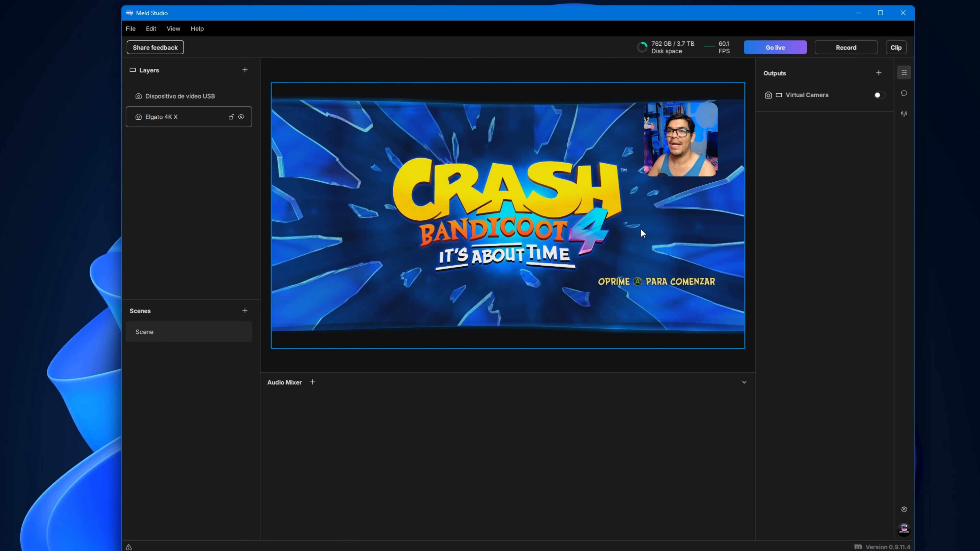
Step: Add a Chat widget as a new layer above the webcam and game capture layers
{"action": "left_click", "coordinate": [168, 72]}
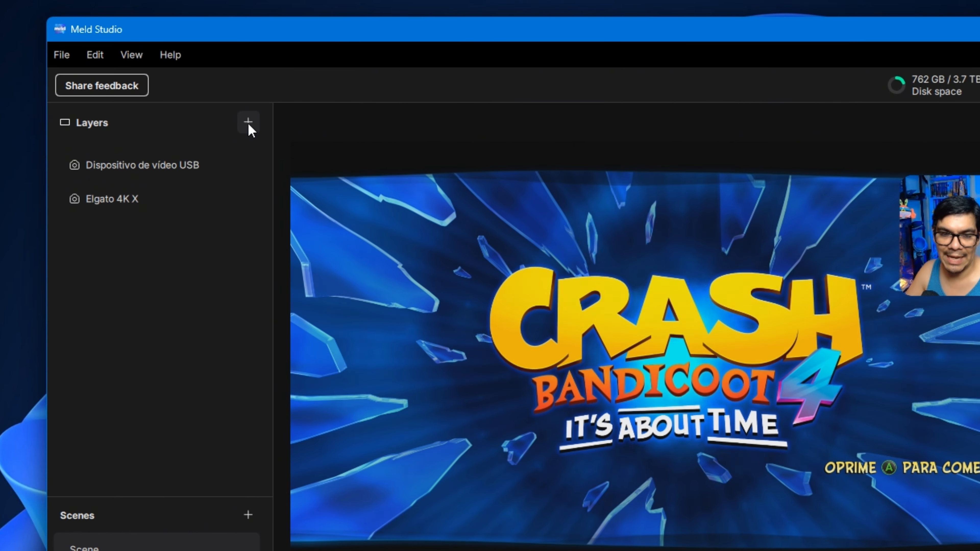
{"action": "left_click", "coordinate": [248, 123]}
{"action": "mouse_move", "coordinate": [295, 336]}
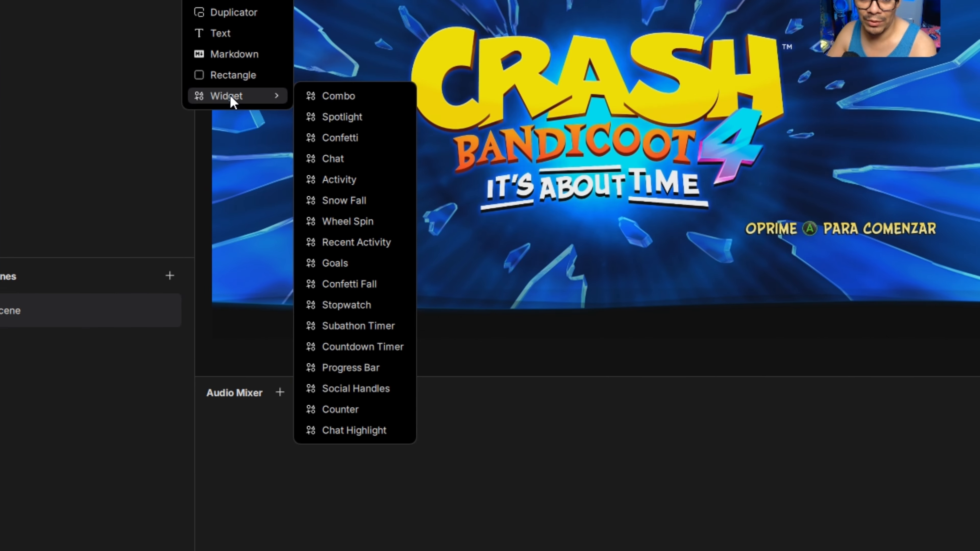
{"action": "left_click", "coordinate": [335, 158]}
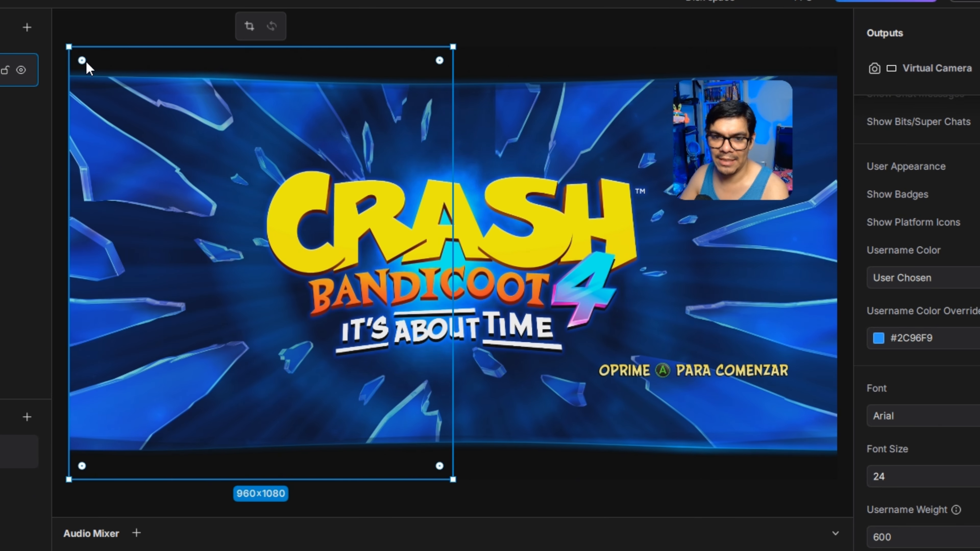
Step: Resize the chat widget to about 298×440 and place it directly beneath the webcam, matching its width
{"action": "left_click_drag", "start_coordinate": [71, 47], "coordinate": [283, 243]}
{"action": "left_click_drag", "start_coordinate": [364, 300], "coordinate": [703, 261]}
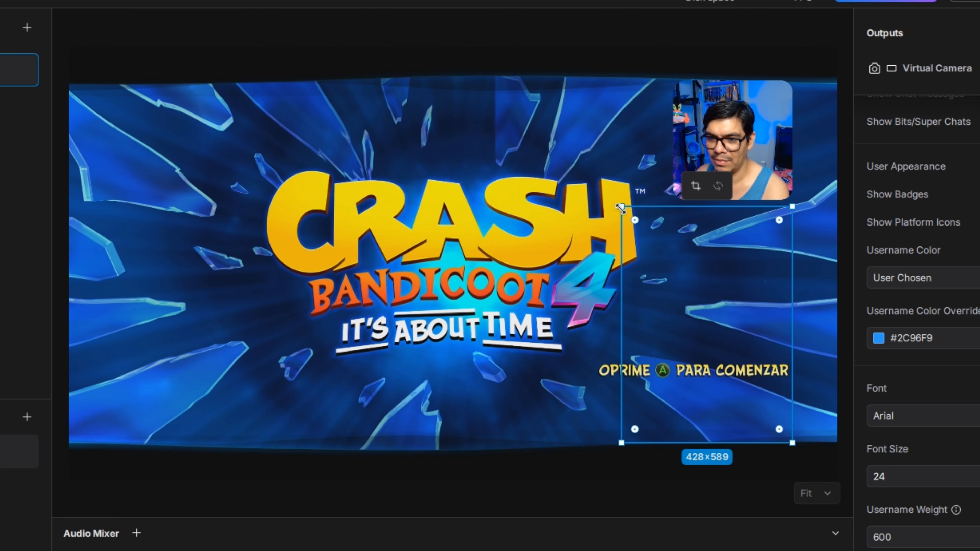
{"action": "left_click_drag", "start_coordinate": [620, 209], "coordinate": [673, 211]}
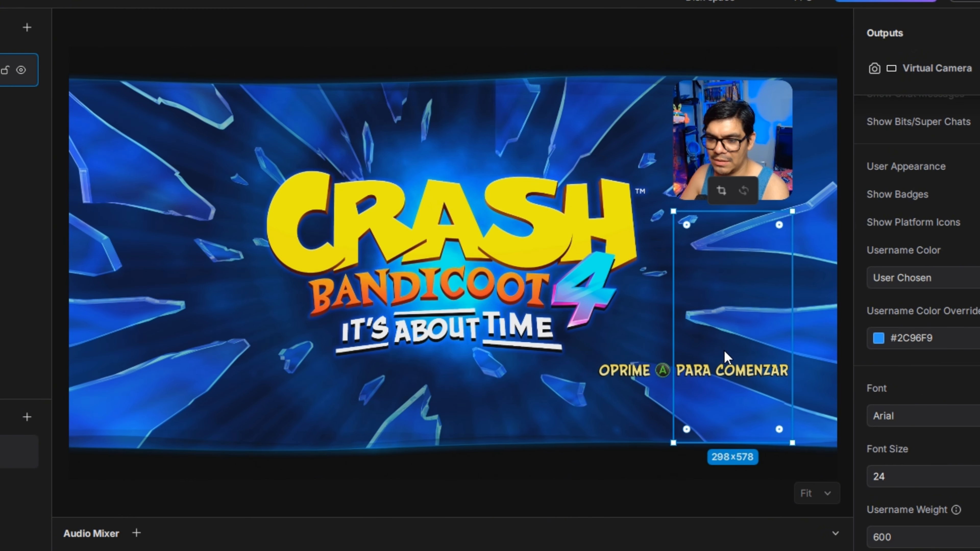
{"action": "left_click_drag", "start_coordinate": [743, 443], "coordinate": [741, 388]}
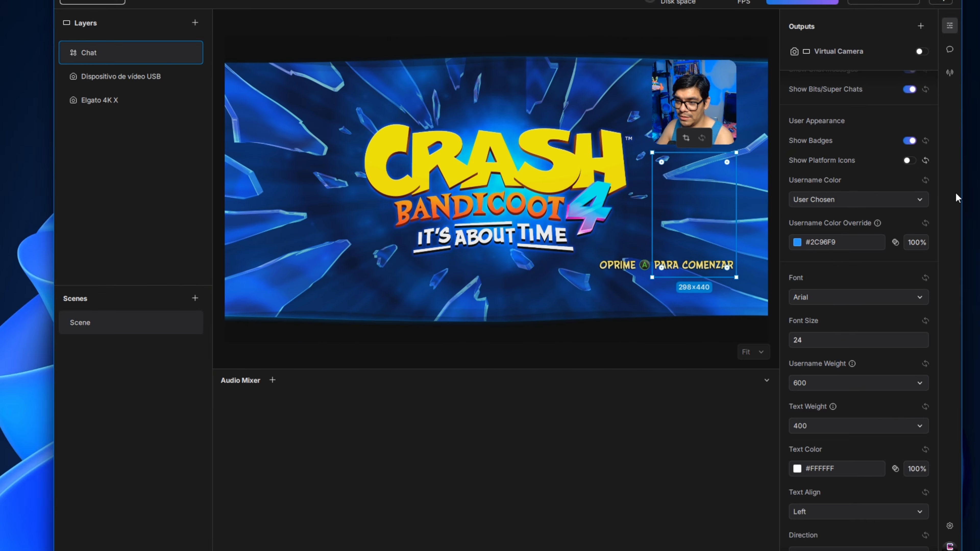
Step: Send test chat messages to the chat widget to preview its text on the canvas
{"action": "scroll", "coordinate": [862, 146], "scroll_direction": "up", "scroll_amount": 10}
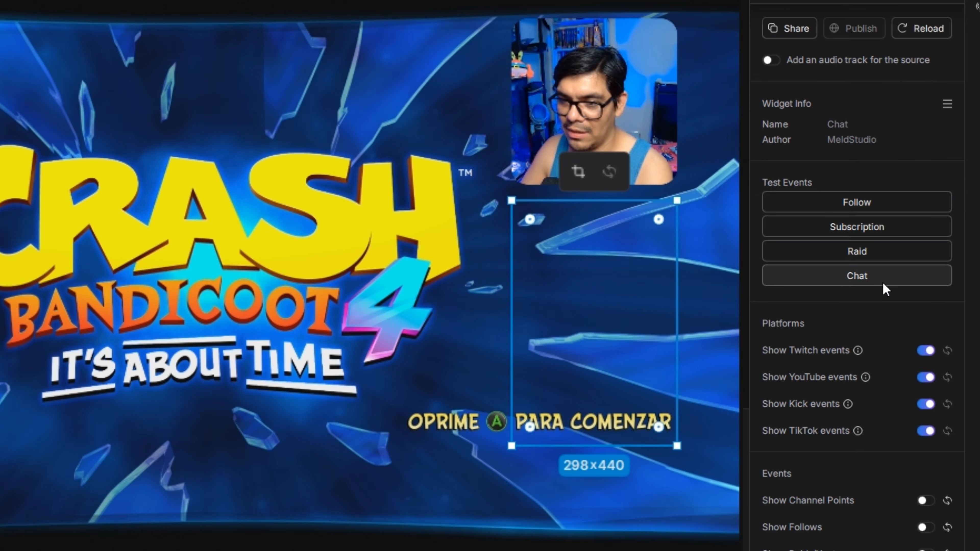
{"action": "left_click", "coordinate": [873, 276]}
{"action": "left_click", "coordinate": [874, 277]}
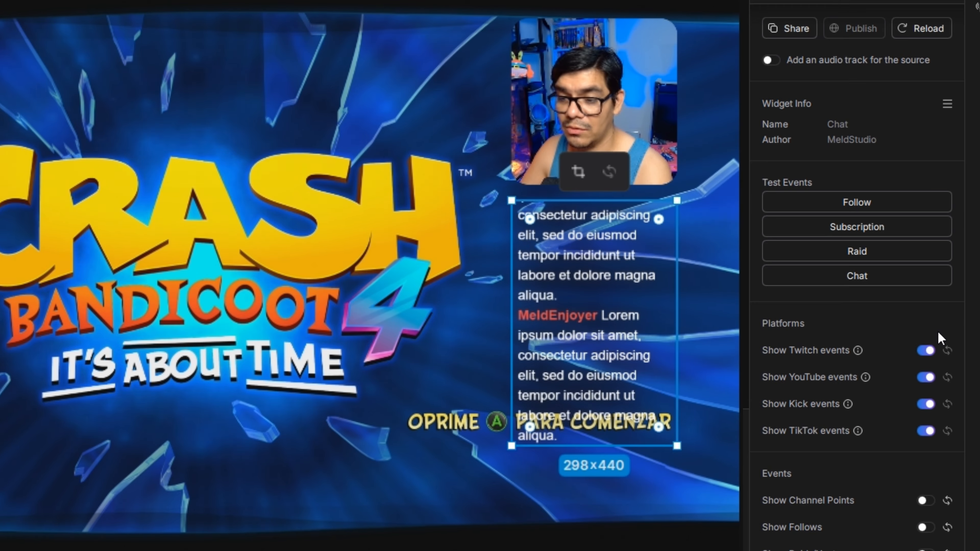
Step: Set the chat widget's font to Scandia and its font size to 20
{"action": "scroll", "coordinate": [878, 398], "scroll_direction": "down", "scroll_amount": 12}
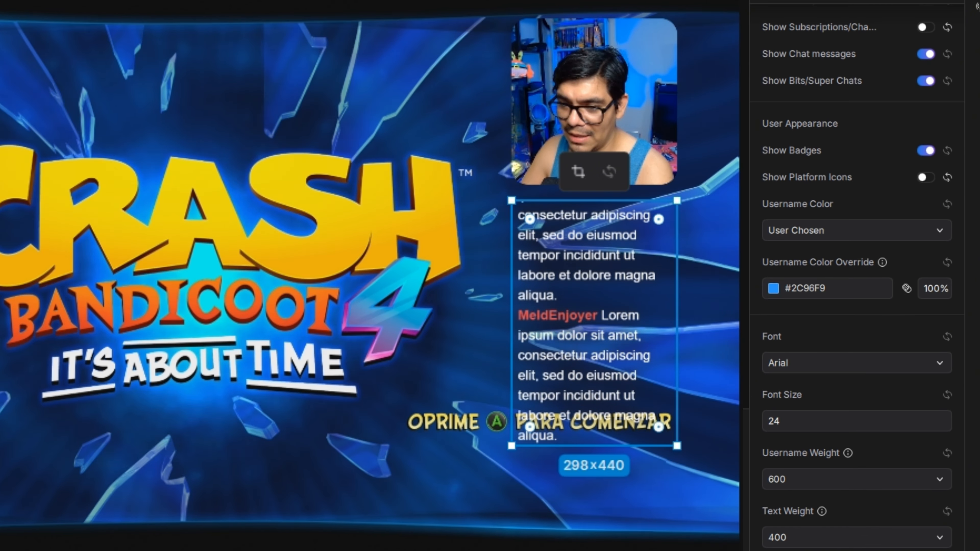
{"action": "left_click", "coordinate": [893, 365]}
{"action": "scroll", "coordinate": [891, 322], "scroll_direction": "down", "scroll_amount": 5}
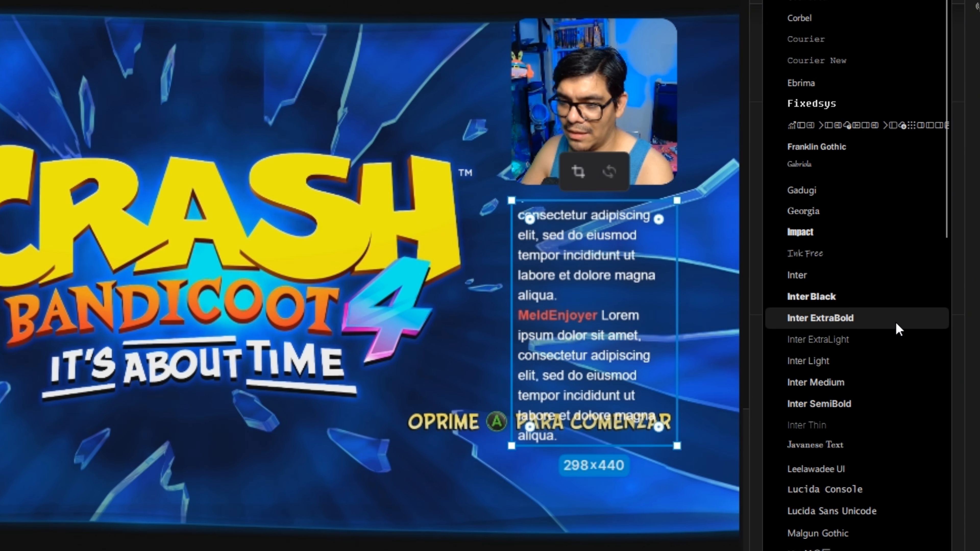
{"action": "scroll", "coordinate": [896, 325], "scroll_direction": "down", "scroll_amount": 10}
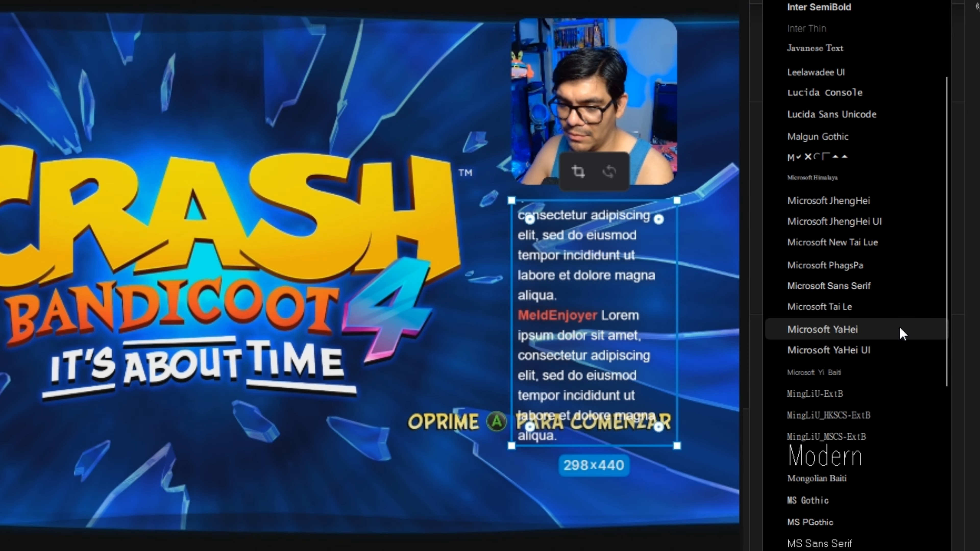
{"action": "scroll", "coordinate": [900, 332], "scroll_direction": "down", "scroll_amount": 5}
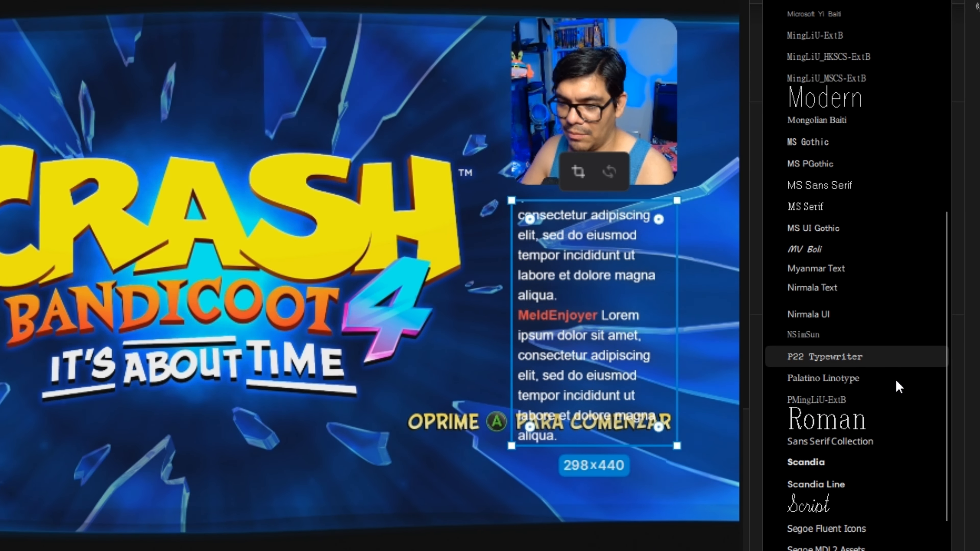
{"action": "left_click", "coordinate": [807, 463]}
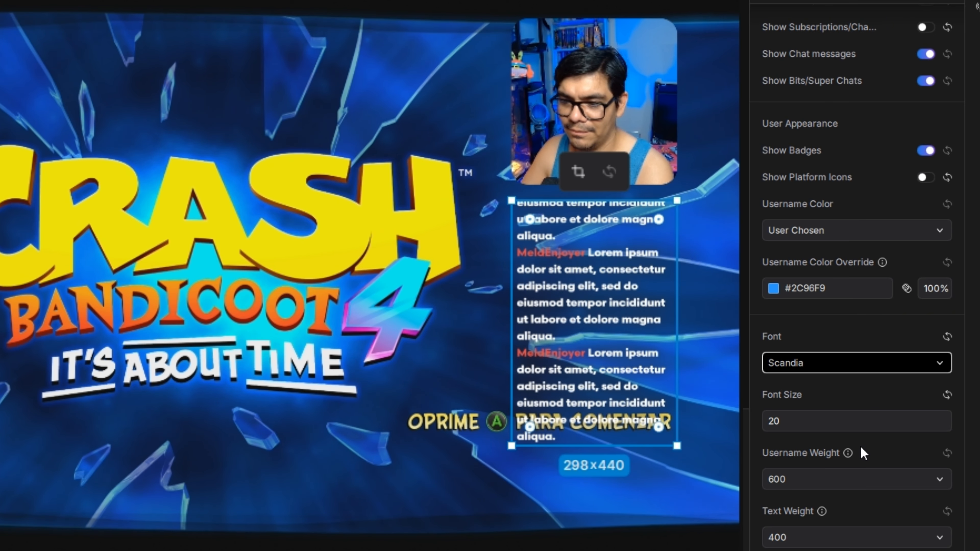
Step: Set the chat widget's message direction to Top-Down and its animation to Fade-in
{"action": "scroll", "coordinate": [957, 460], "scroll_direction": "down", "scroll_amount": 10}
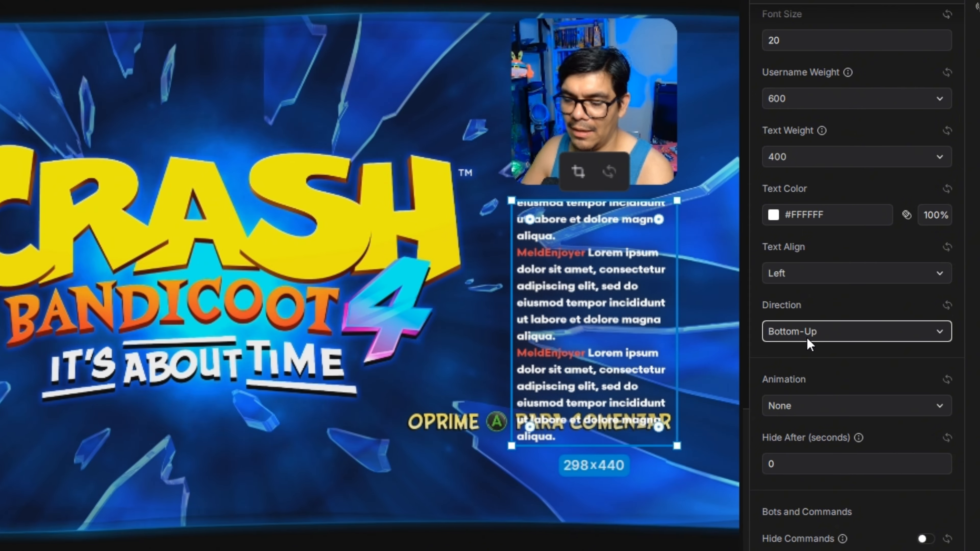
{"action": "left_click", "coordinate": [936, 332]}
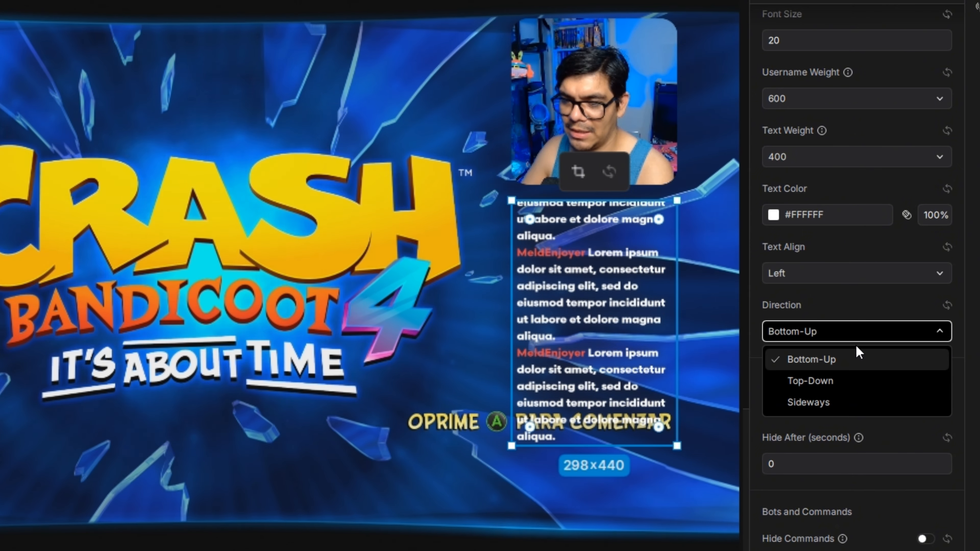
{"action": "left_click", "coordinate": [788, 382]}
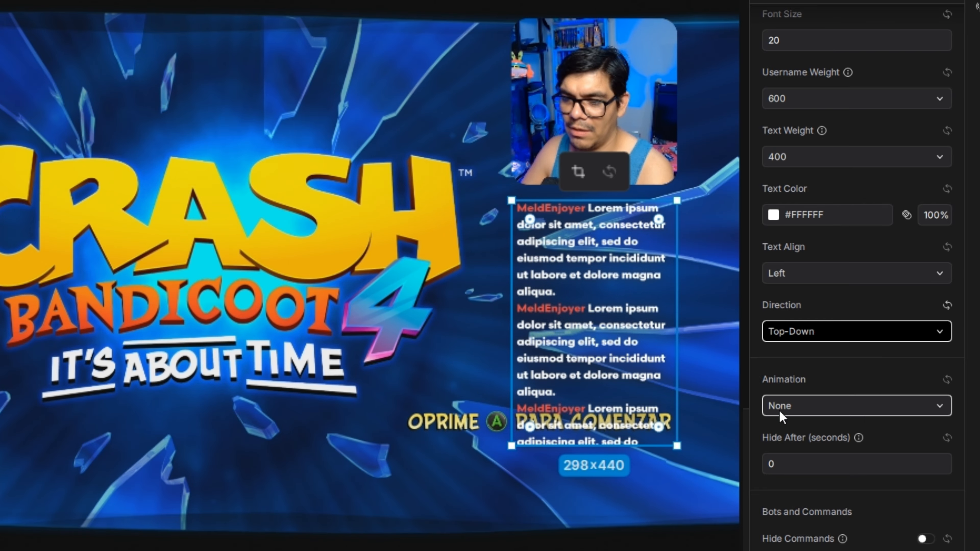
{"action": "left_click", "coordinate": [883, 412]}
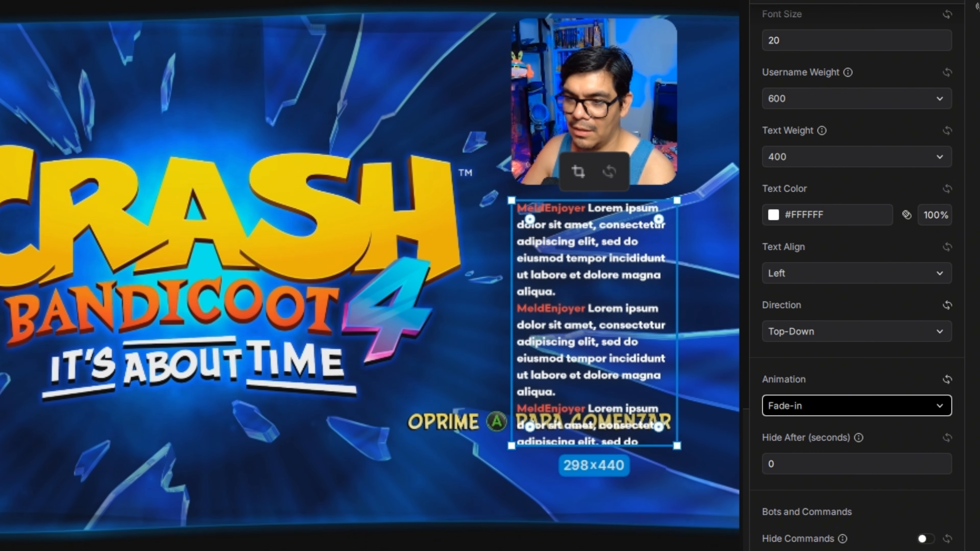
Step: Send more test chat messages to the chat widget to check the fade-in animation and top-down order
{"action": "scroll", "coordinate": [955, 332], "scroll_direction": "up", "scroll_amount": 10}
{"action": "scroll", "coordinate": [957, 306], "scroll_direction": "up", "scroll_amount": 10}
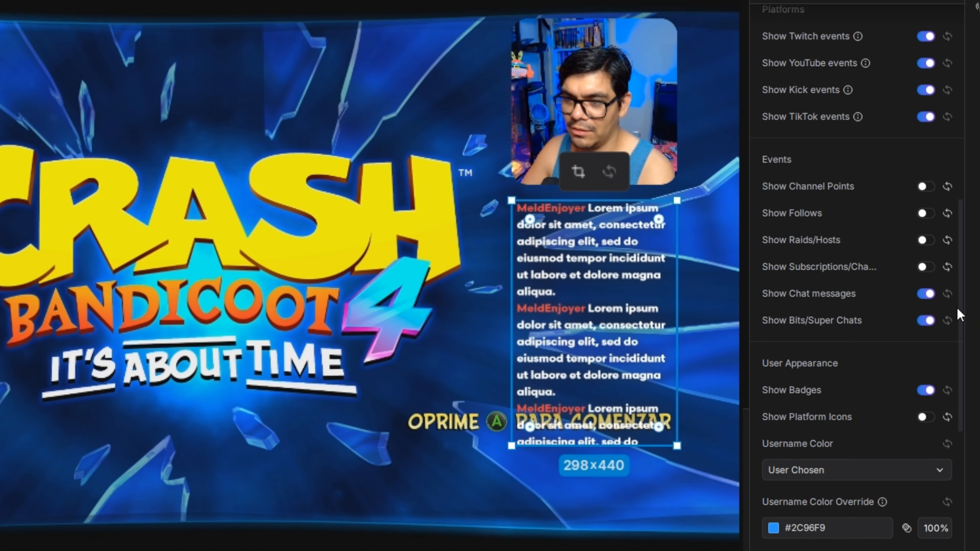
{"action": "left_click", "coordinate": [855, 203]}
{"action": "left_click", "coordinate": [855, 201]}
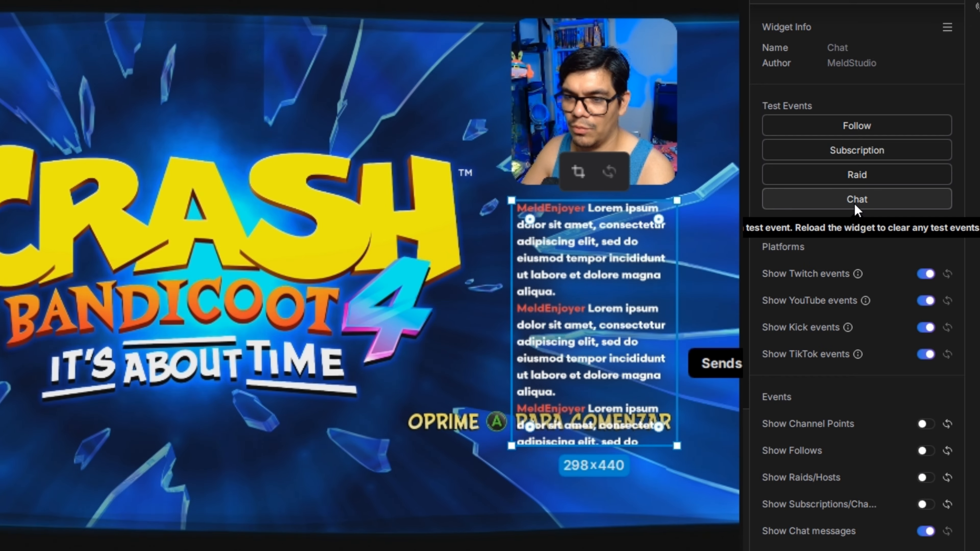
{"action": "left_click", "coordinate": [855, 201]}
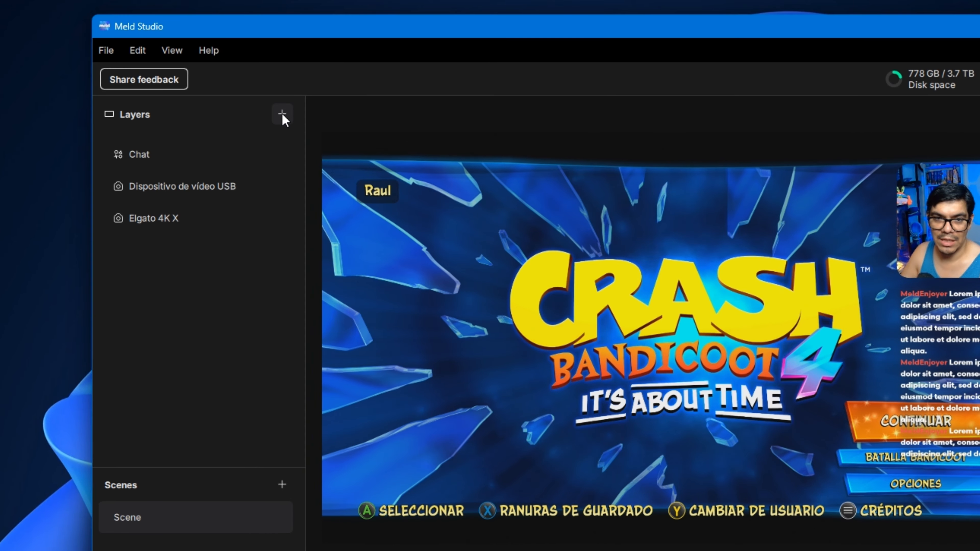
Step: Add an Activity widget and resize it to about 1518×84 along the canvas's upper edge, ending at the webcam
{"action": "left_click", "coordinate": [282, 115]}
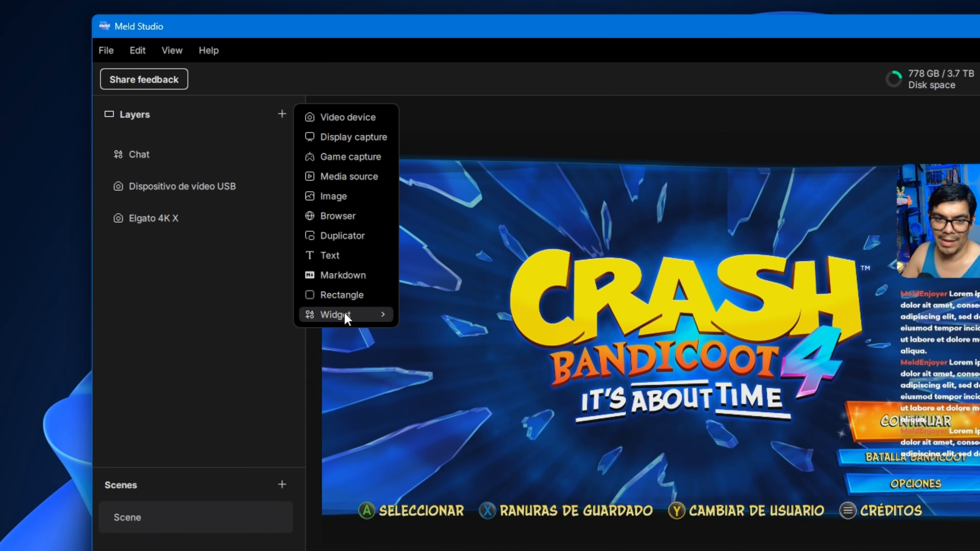
{"action": "mouse_move", "coordinate": [343, 315]}
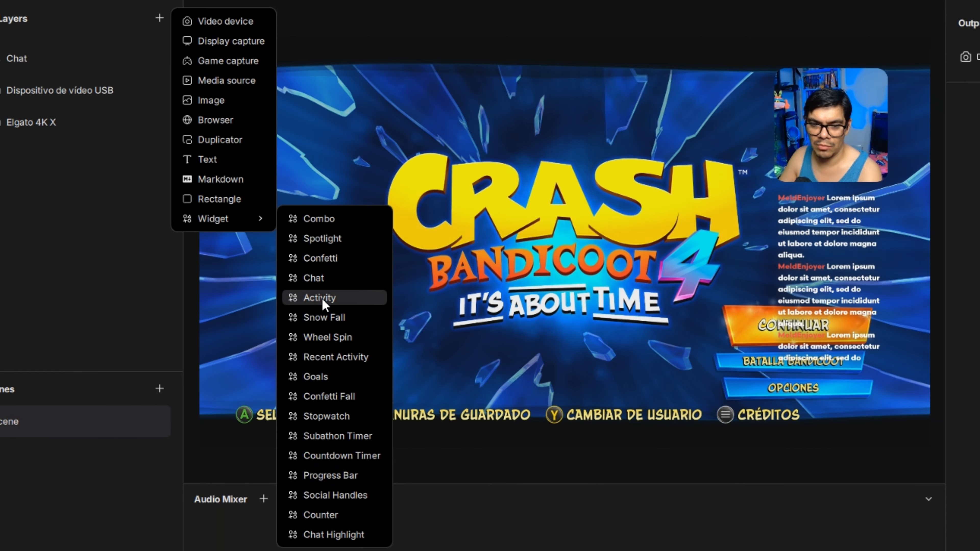
{"action": "left_click", "coordinate": [322, 298]}
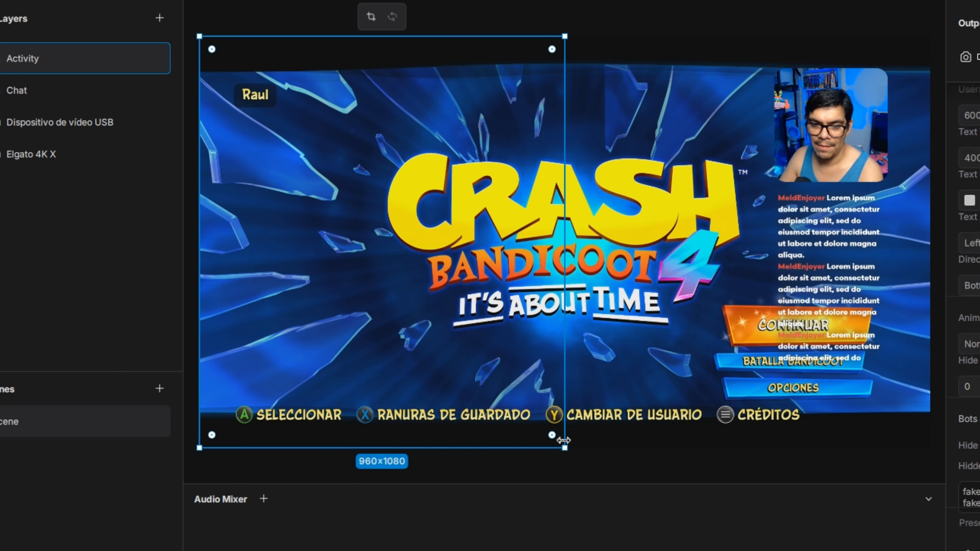
{"action": "left_click_drag", "start_coordinate": [564, 450], "coordinate": [776, 68]}
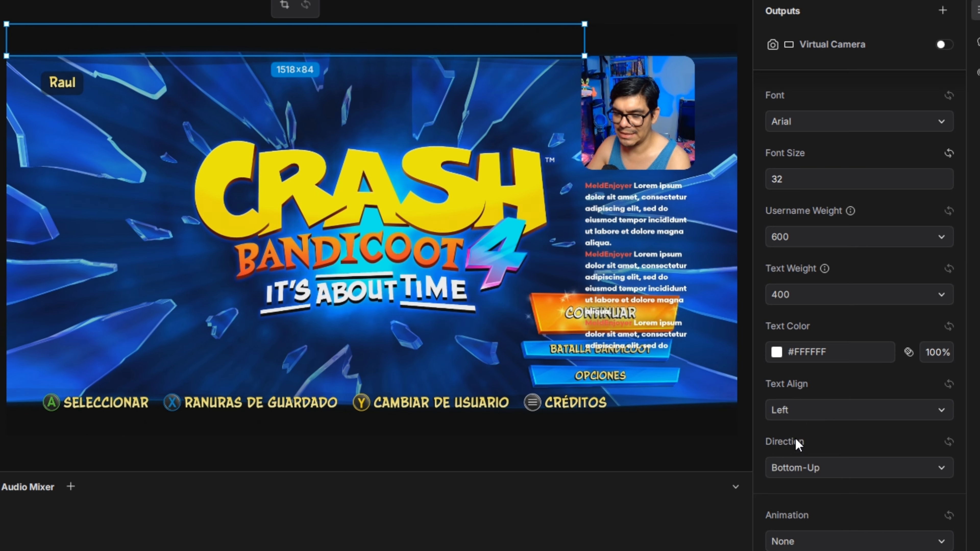
Step: Set the Activity widget's direction to Sideways and its font size to 25
{"action": "left_click", "coordinate": [895, 467]}
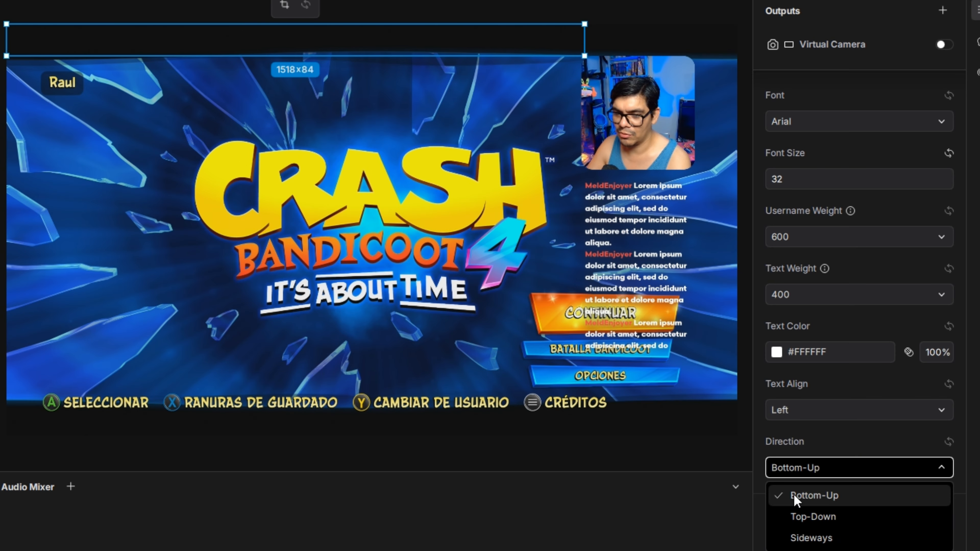
{"action": "left_click", "coordinate": [811, 538]}
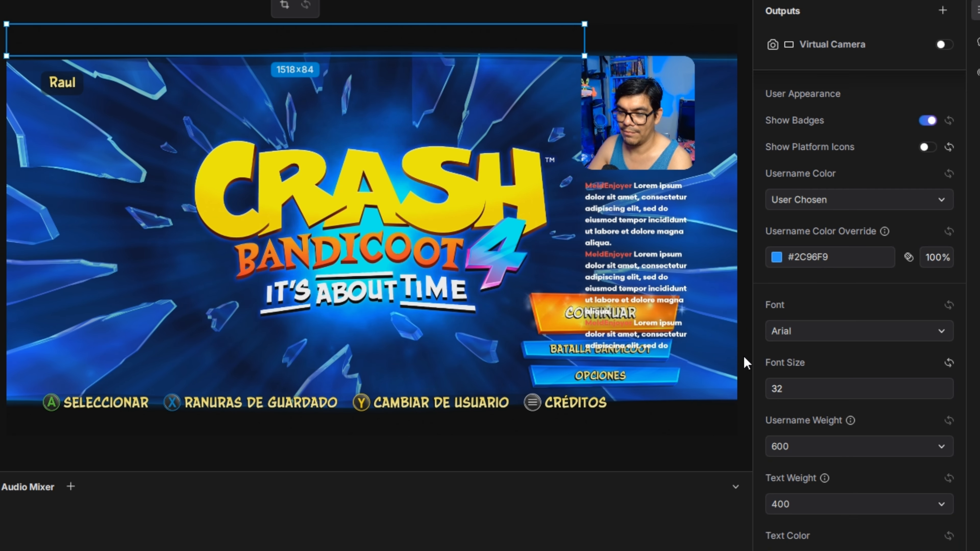
{"action": "left_click_drag", "start_coordinate": [775, 393], "coordinate": [774, 390]}
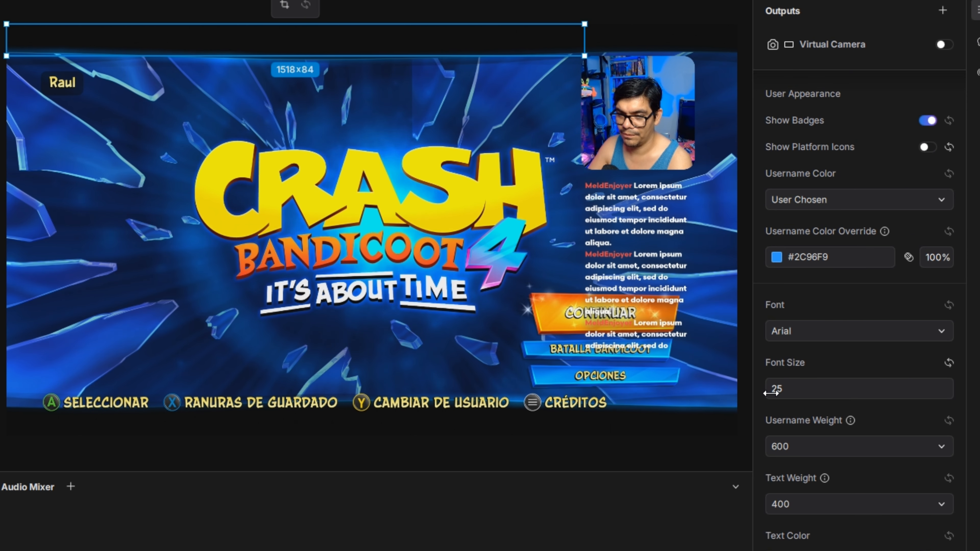
{"action": "scroll", "coordinate": [957, 317], "scroll_direction": "up", "scroll_amount": 3}
{"action": "scroll", "coordinate": [967, 313], "scroll_direction": "up", "scroll_amount": 1}
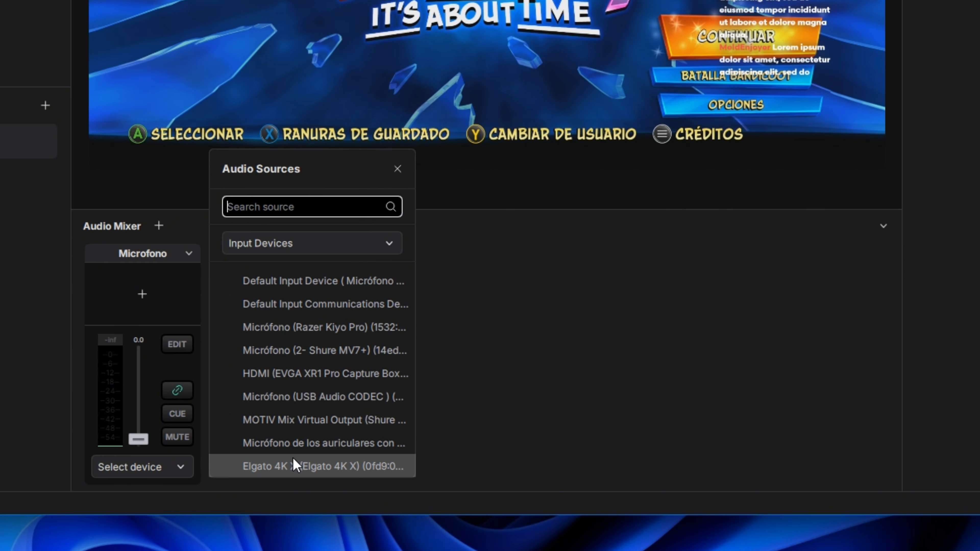
Step: Assign the Shure MV7+ microphone to the Microfono audio channel and add the Voice Clarity effect to it
{"action": "left_click", "coordinate": [275, 356]}
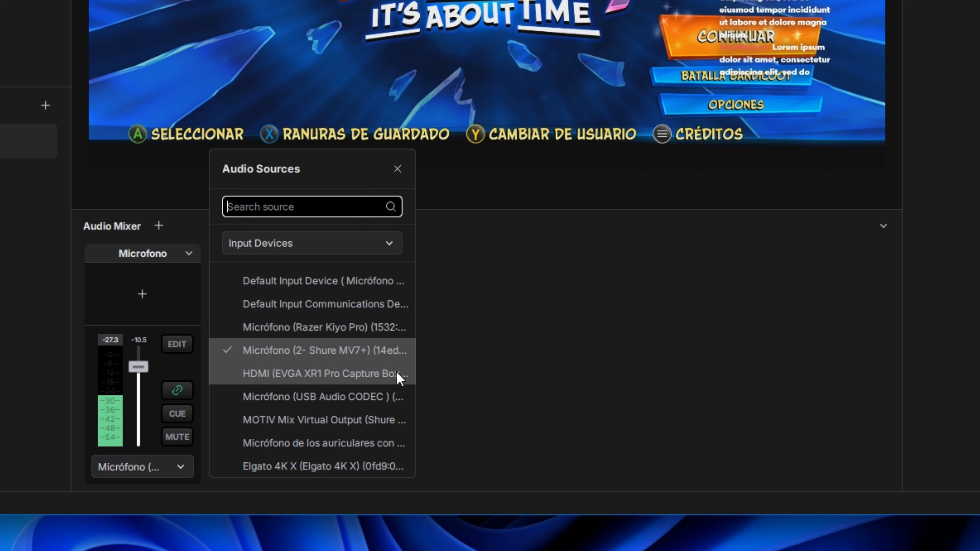
{"action": "left_click", "coordinate": [525, 382]}
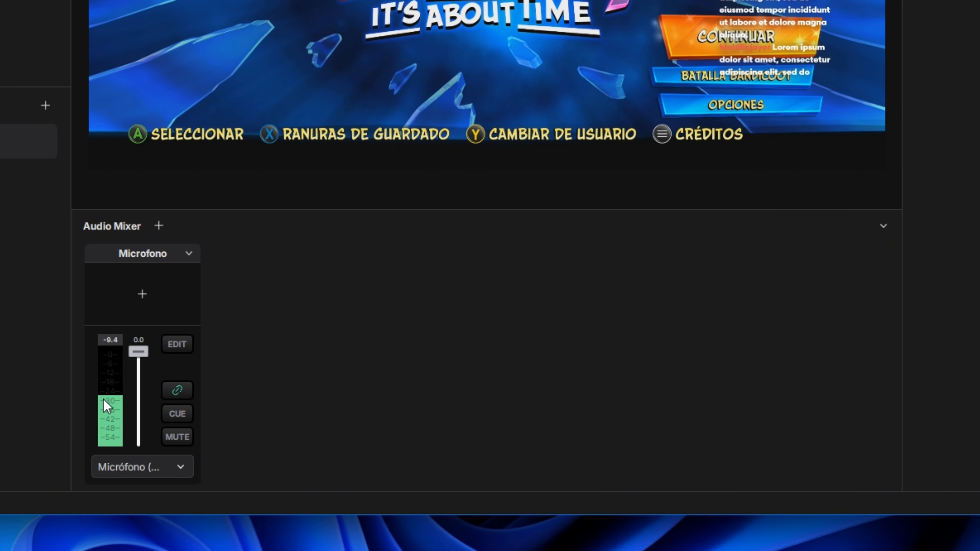
{"action": "left_click", "coordinate": [141, 296]}
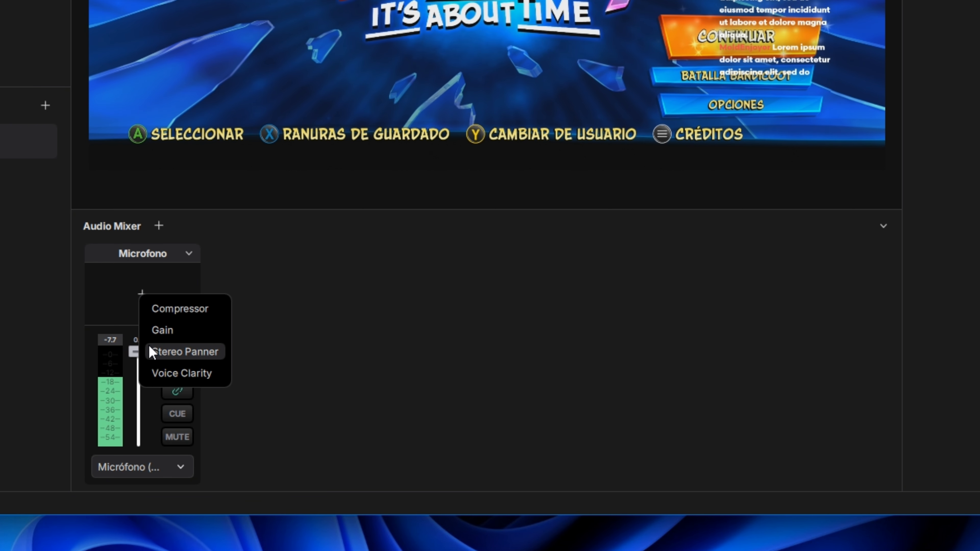
{"action": "left_click", "coordinate": [201, 374]}
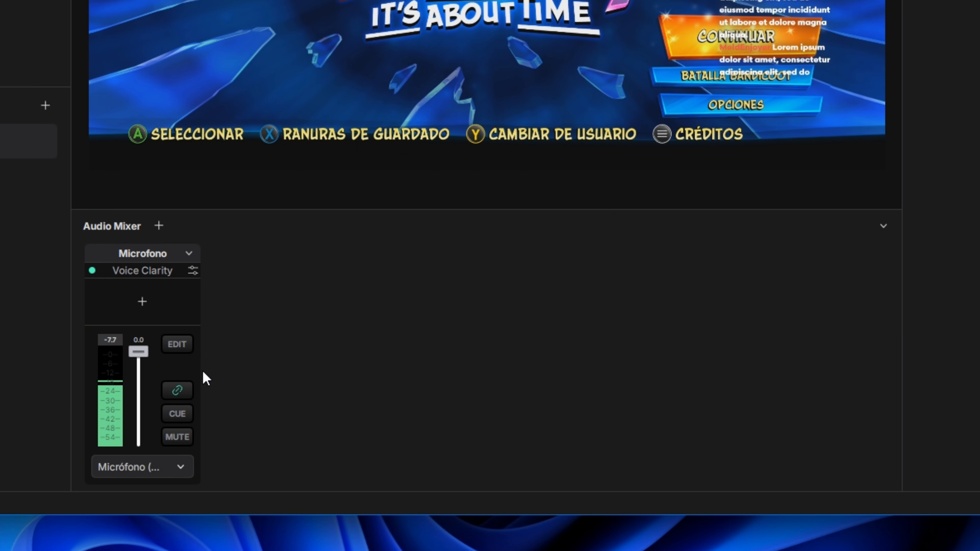